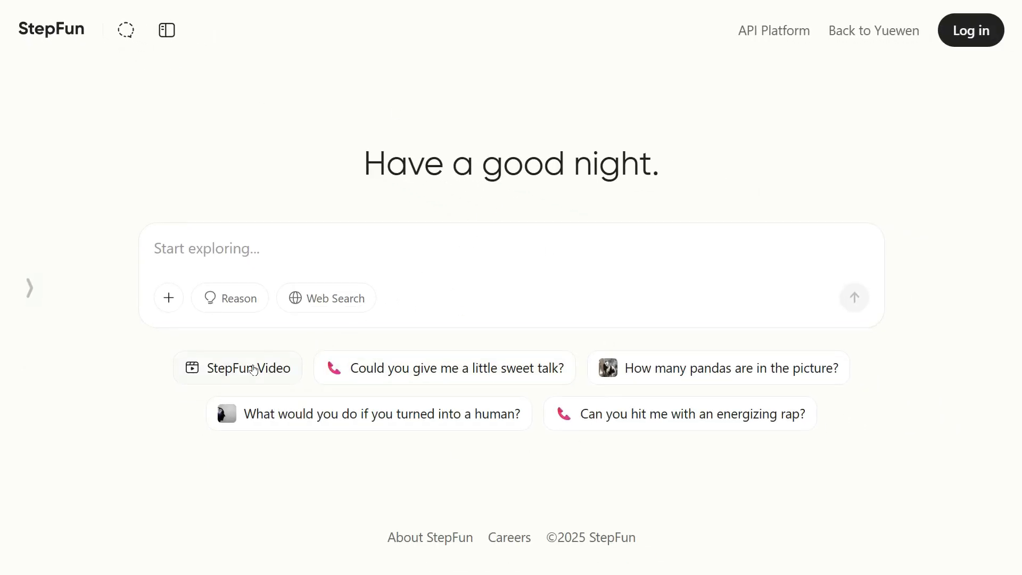
- Open the StepFun Video generation page and translate its interface into English
left_click(253, 367)
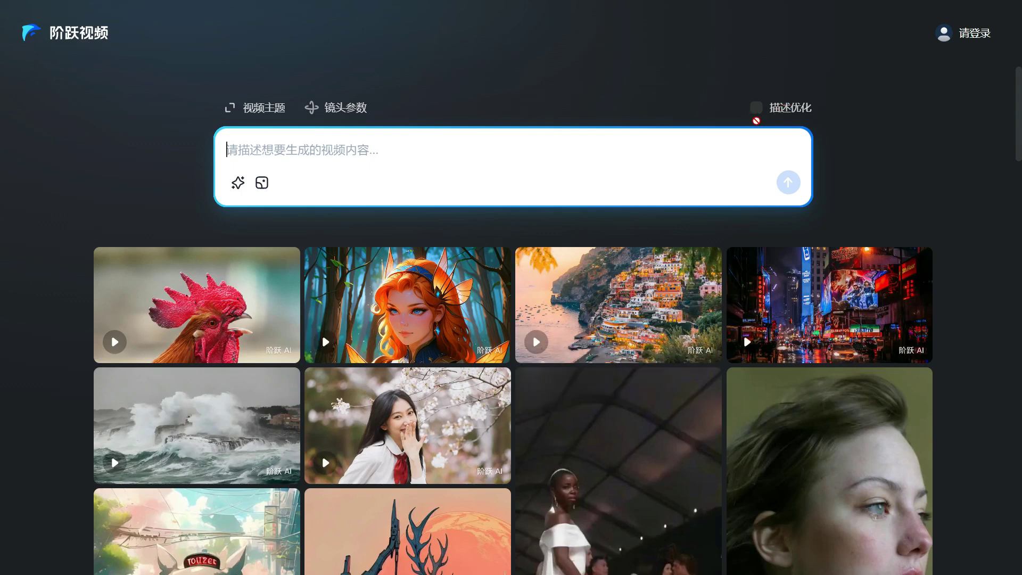
right_click(614, 80)
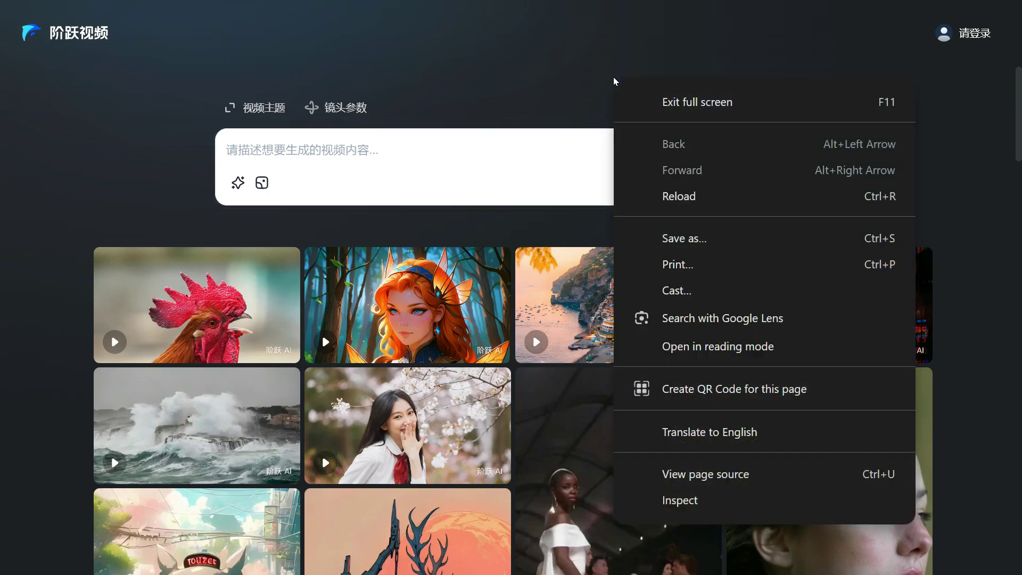
left_click(757, 431)
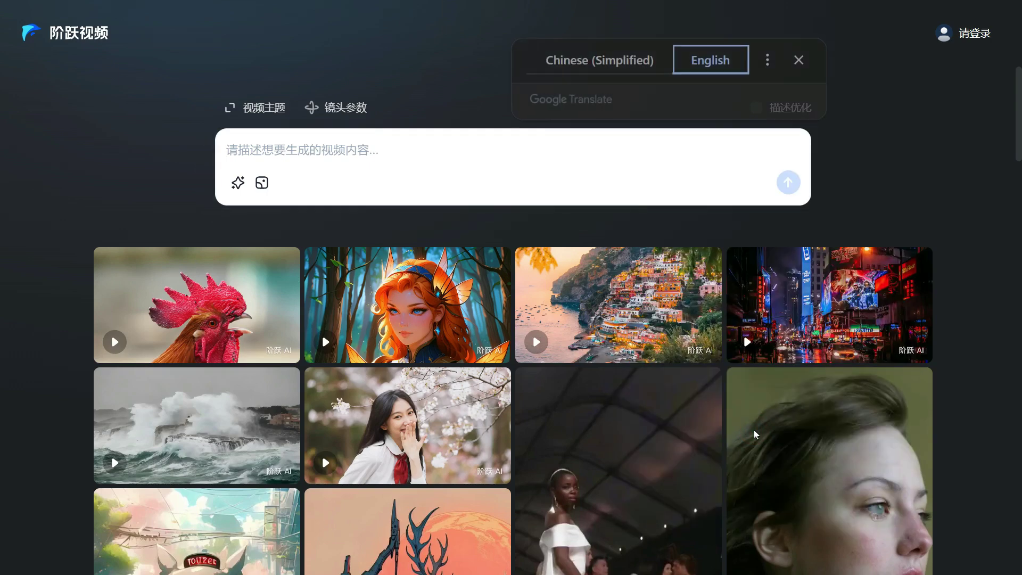
left_click(713, 61)
left_click(802, 61)
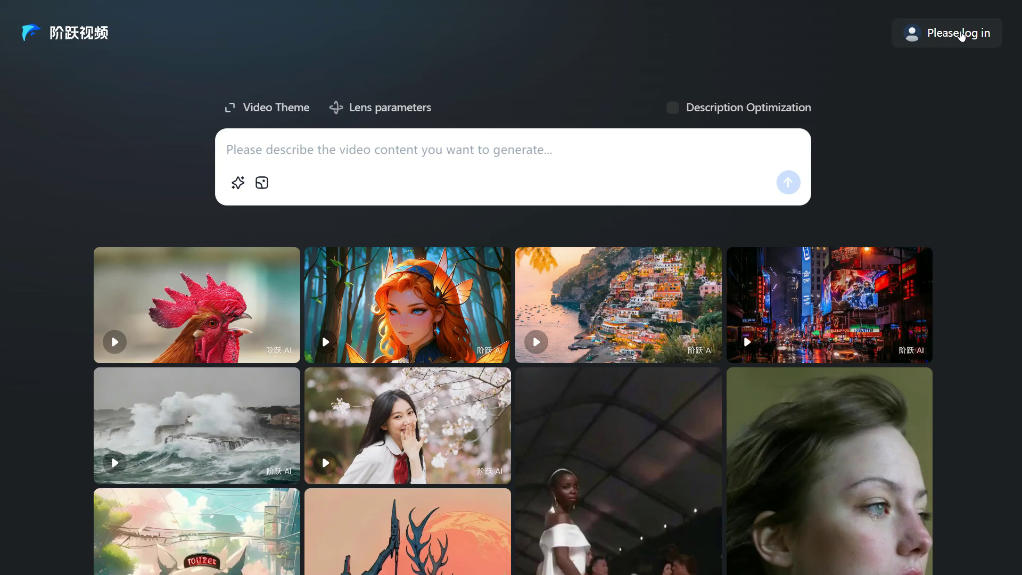
- Open the login dialog and browse the country-code list, leaving it at +86
left_click(959, 33)
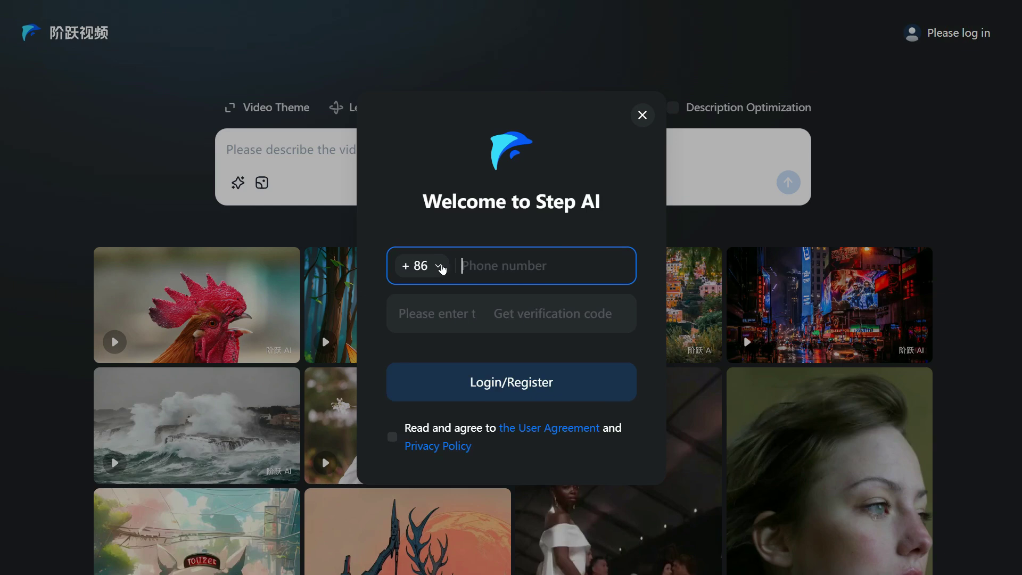
left_click(443, 270)
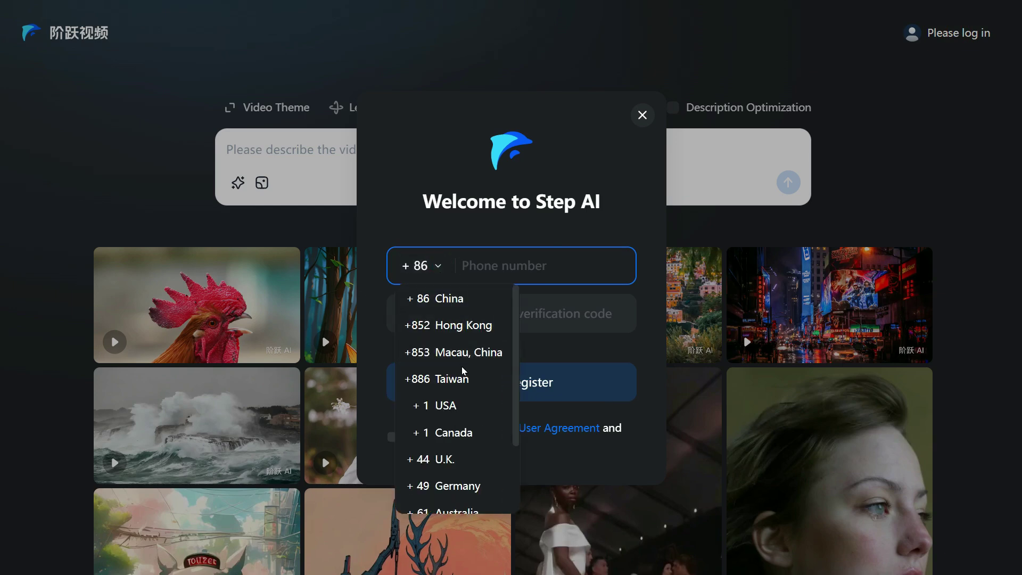
scroll(463, 371, "down", 2)
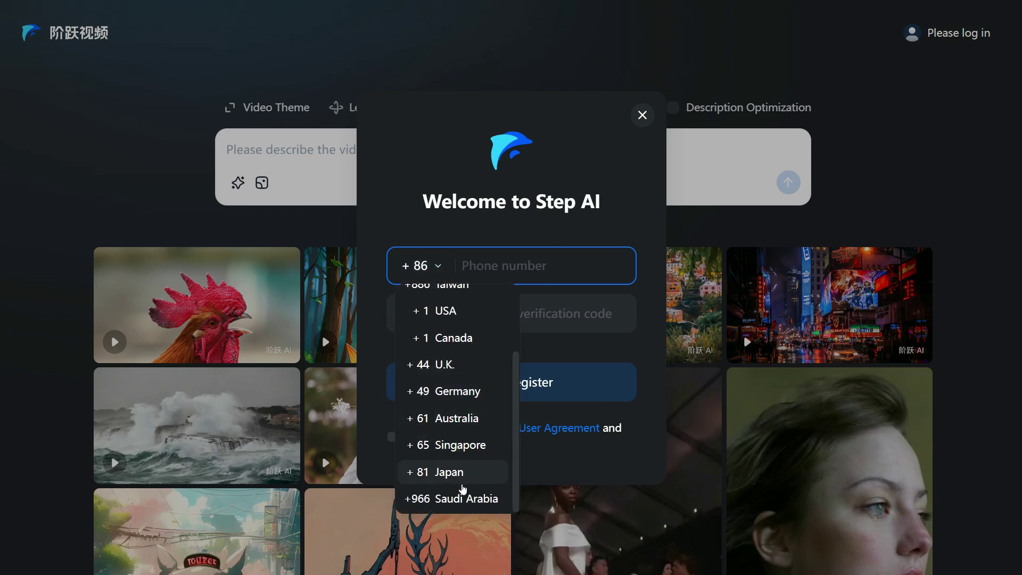
scroll(464, 490, "up", 2)
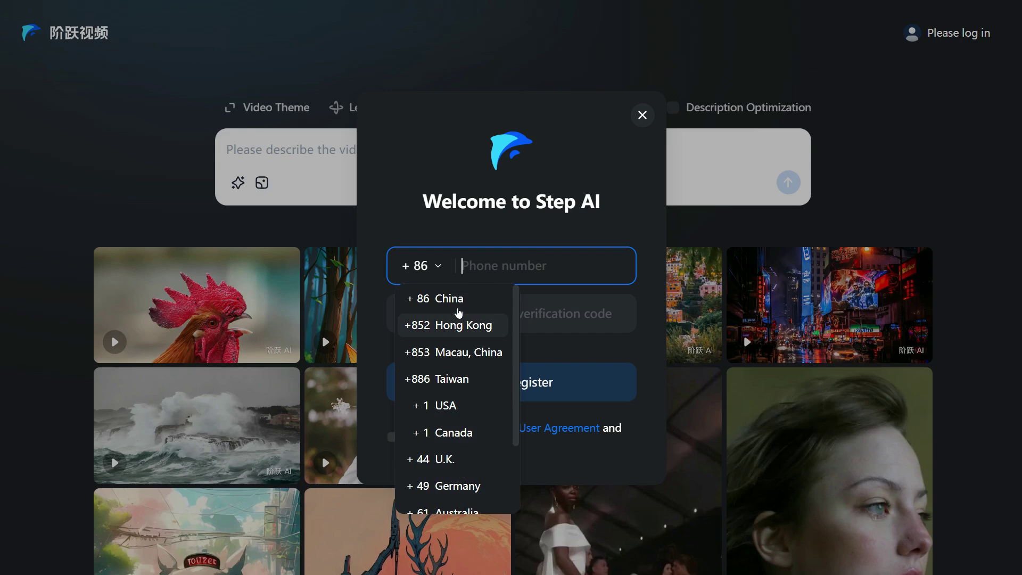
left_click(468, 279)
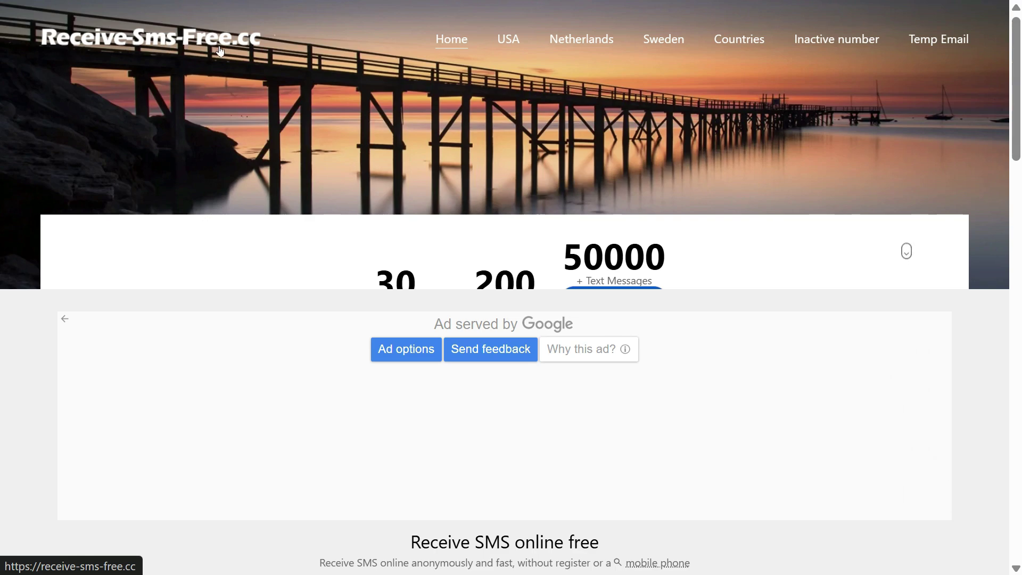
scroll(216, 396, "down", 3)
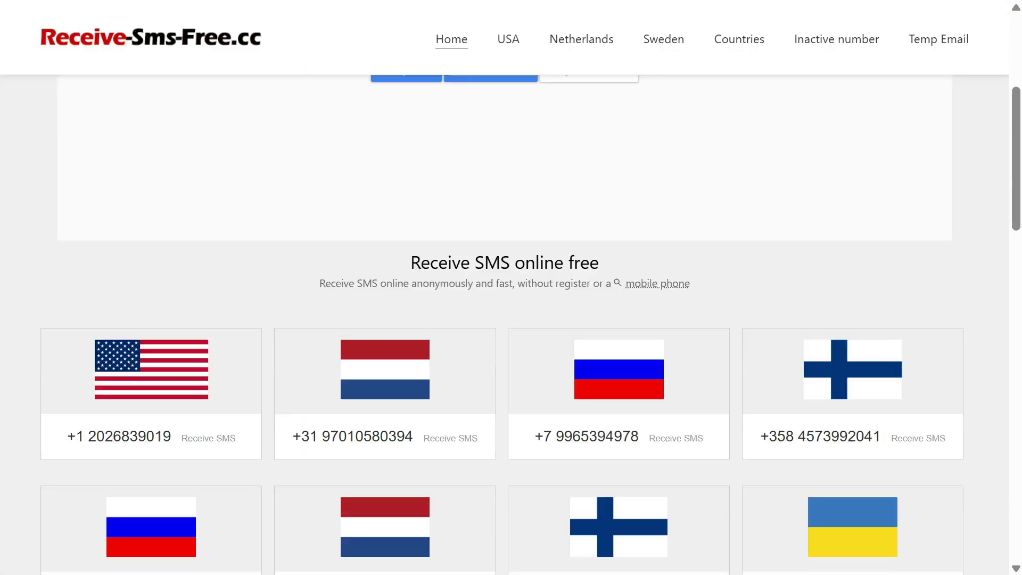
- Open the free United States number on Receive-Sms-Free.cc and copy it
left_click(216, 396)
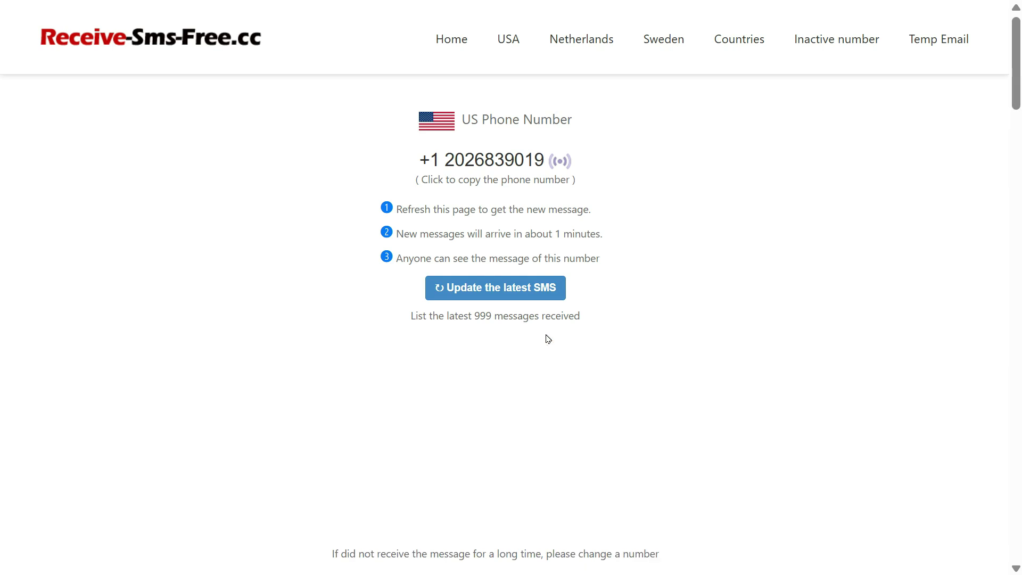
left_click(493, 163)
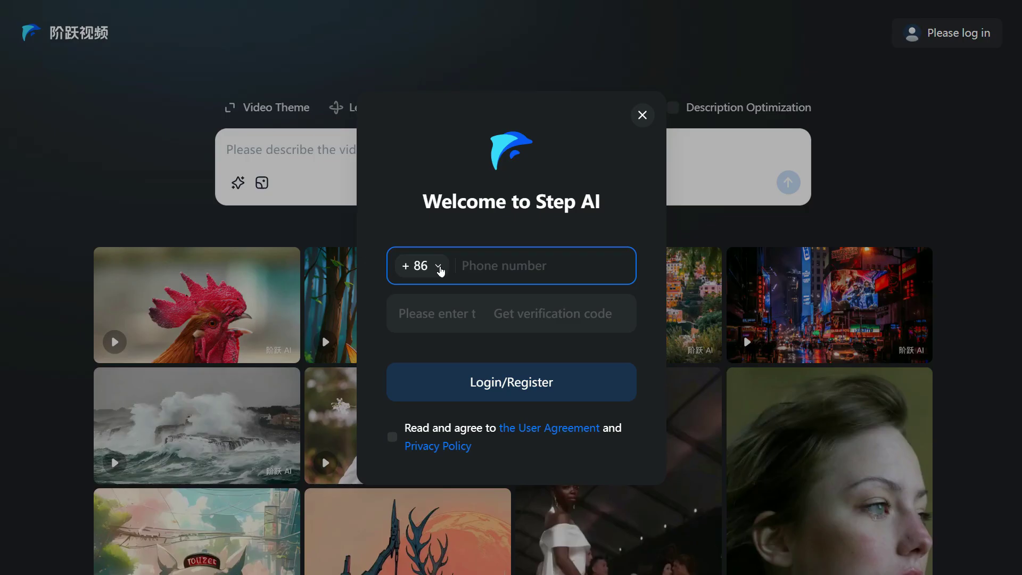
- Check the country-code list, close login, and switch the page back to Chinese
left_click(441, 268)
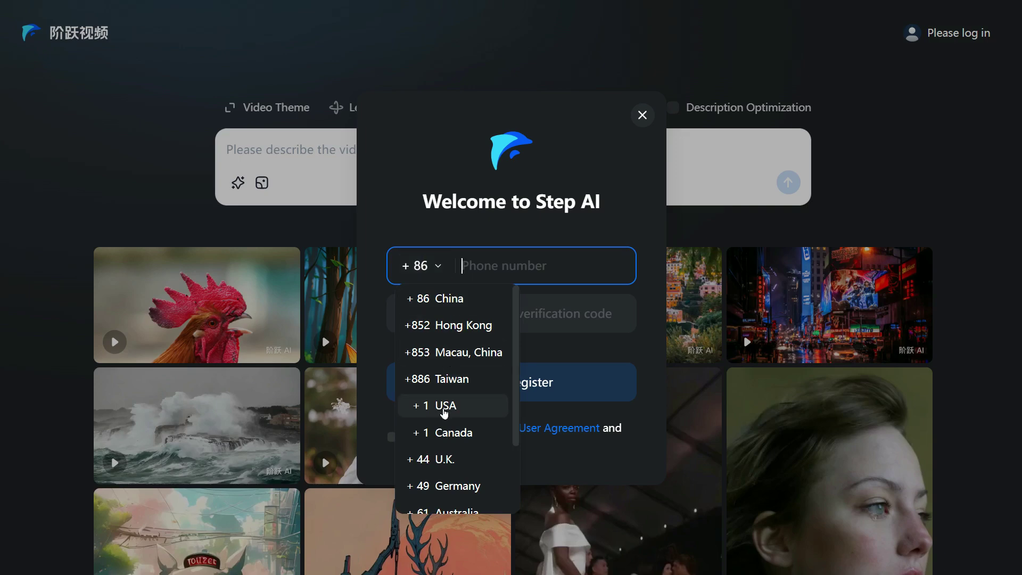
left_click(440, 406)
left_click(441, 270)
left_click(643, 114)
right_click(695, 53)
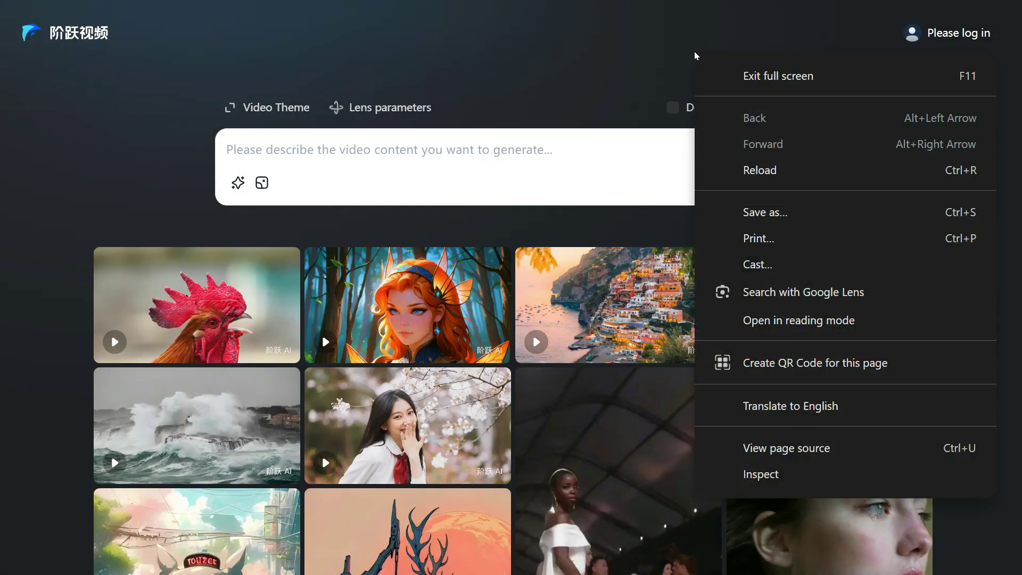
left_click(798, 406)
left_click(615, 61)
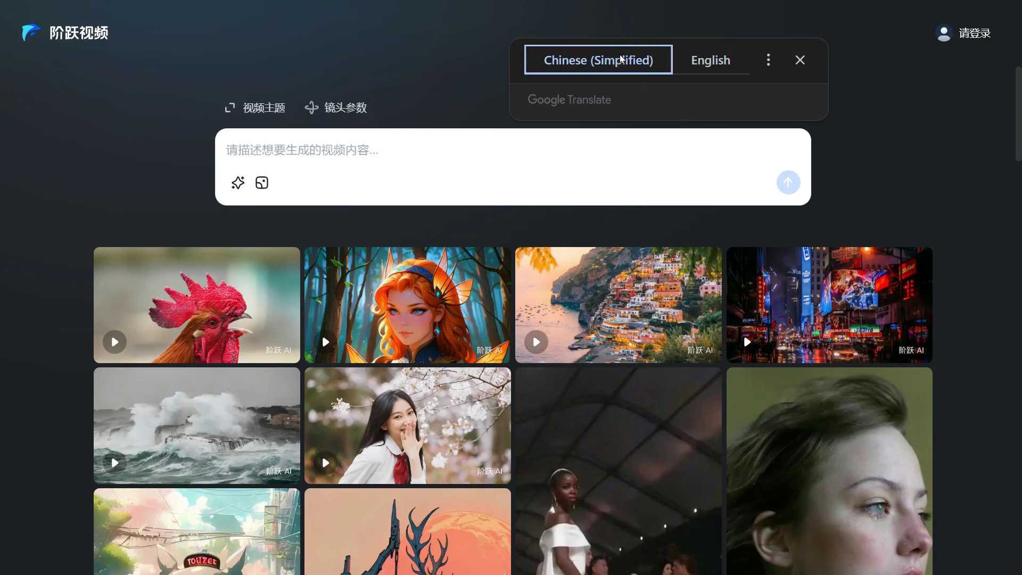
- Reopen login, select country code +1, and request an SMS verification code
left_click(962, 42)
left_click(434, 275)
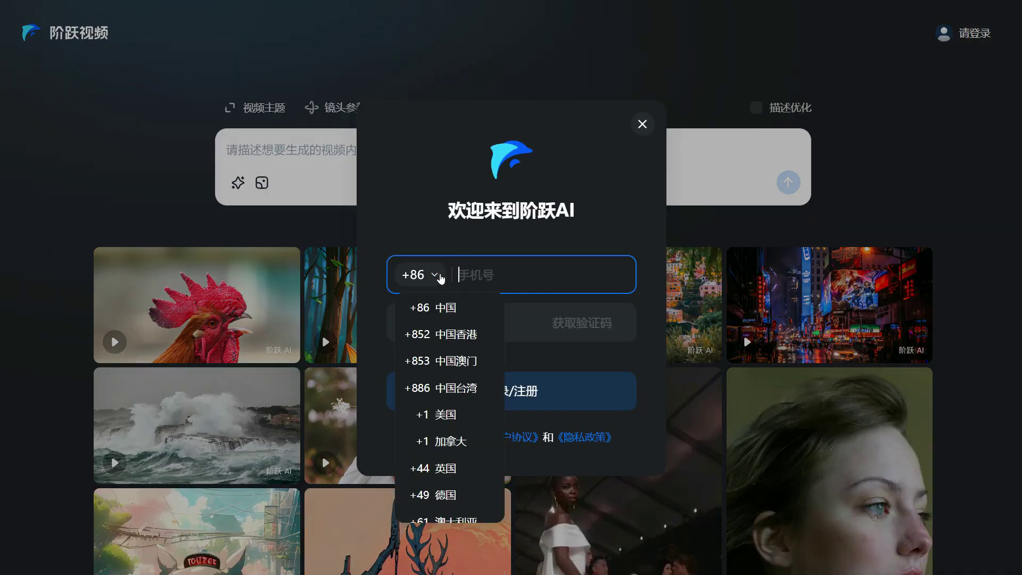
left_click(439, 414)
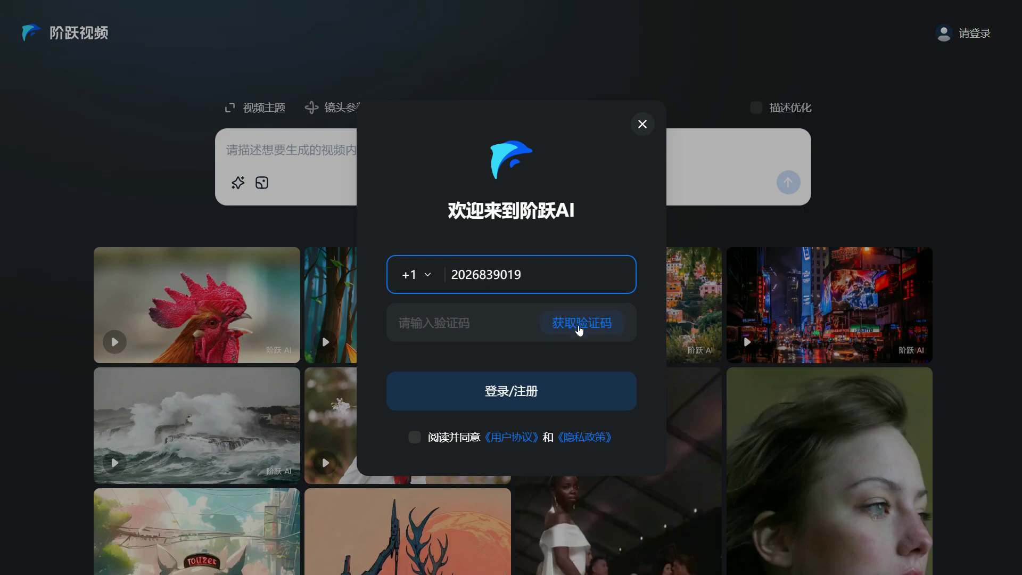
left_click(580, 326)
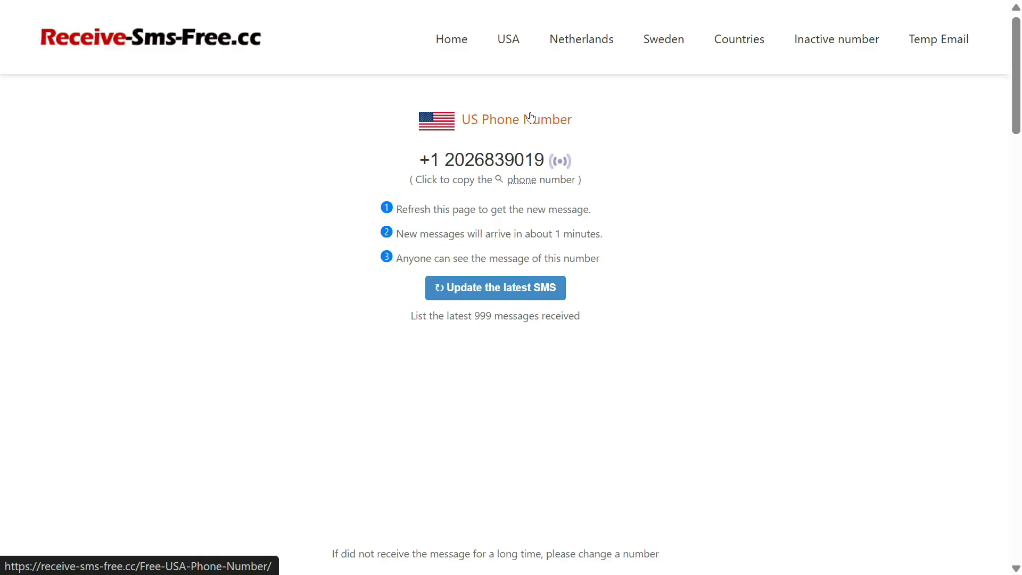
scroll(563, 338, "down", 2)
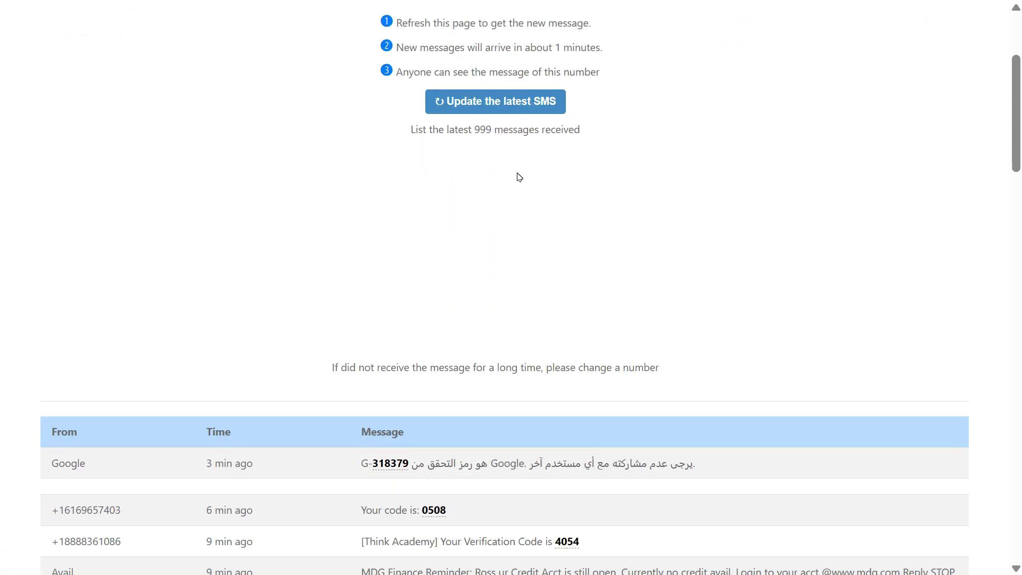
left_click(518, 98)
scroll(577, 287, "down", 2)
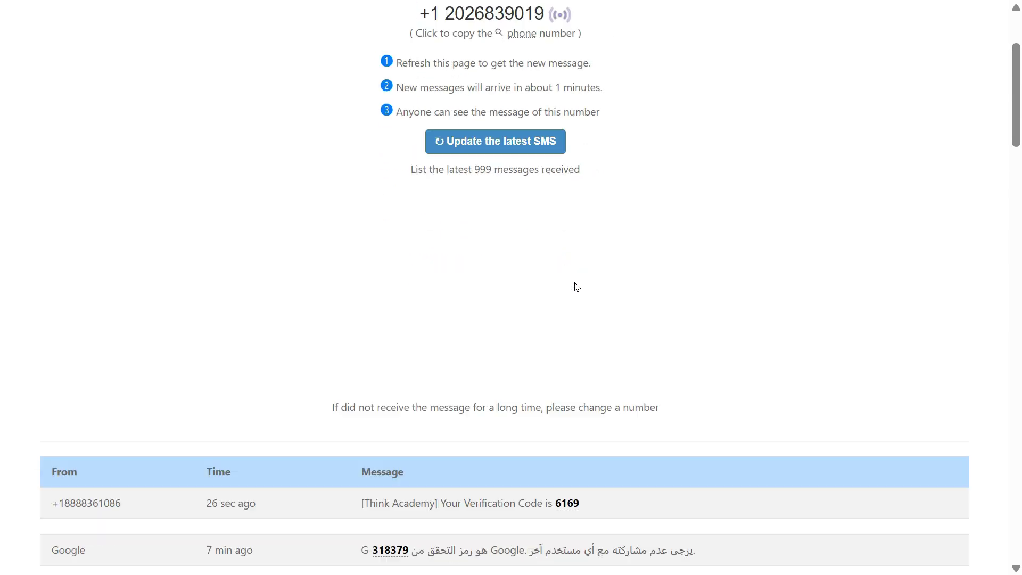
scroll(382, 292, "down", 3)
right_click(560, 286)
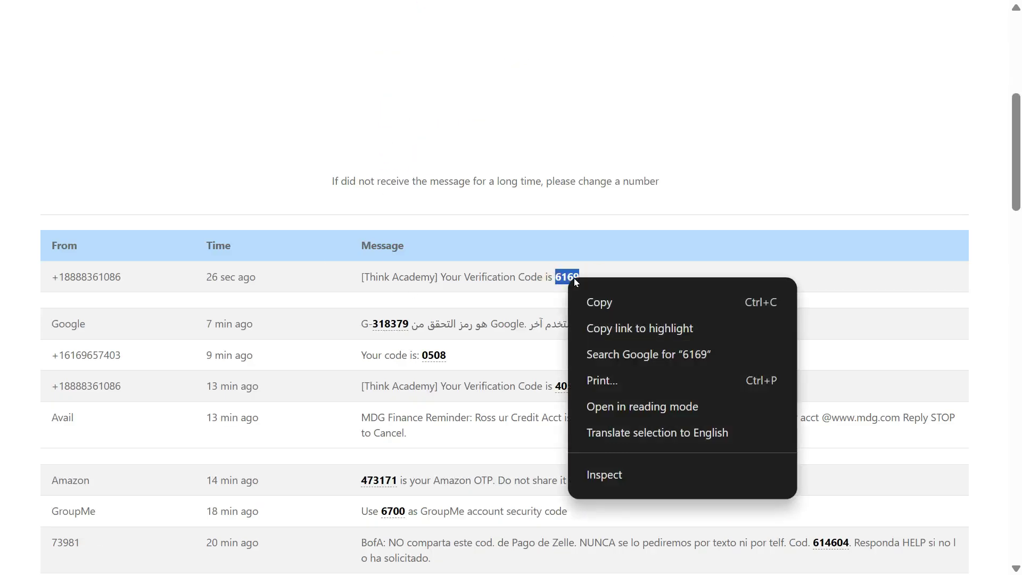
left_click(583, 299)
scroll(643, 192, "up", 4)
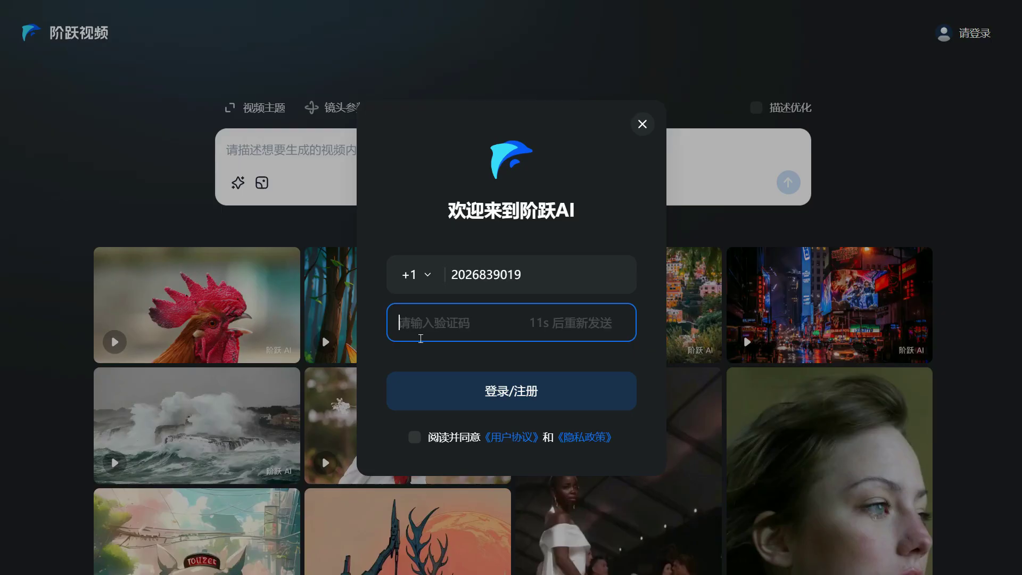
key("ctrl+v")
left_click(503, 391)
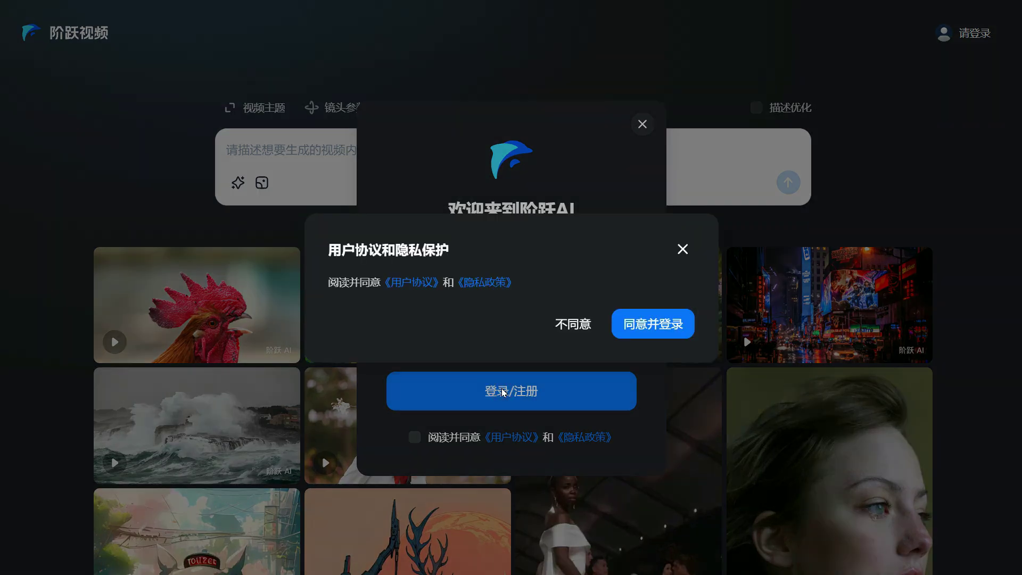
left_click(659, 330)
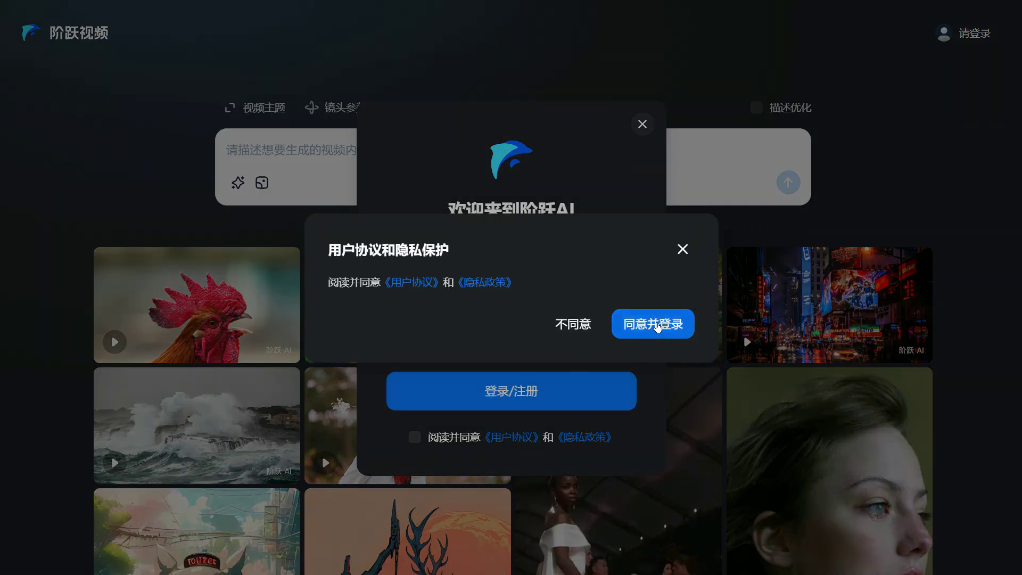
left_click(657, 327)
mouse_move(619, 305)
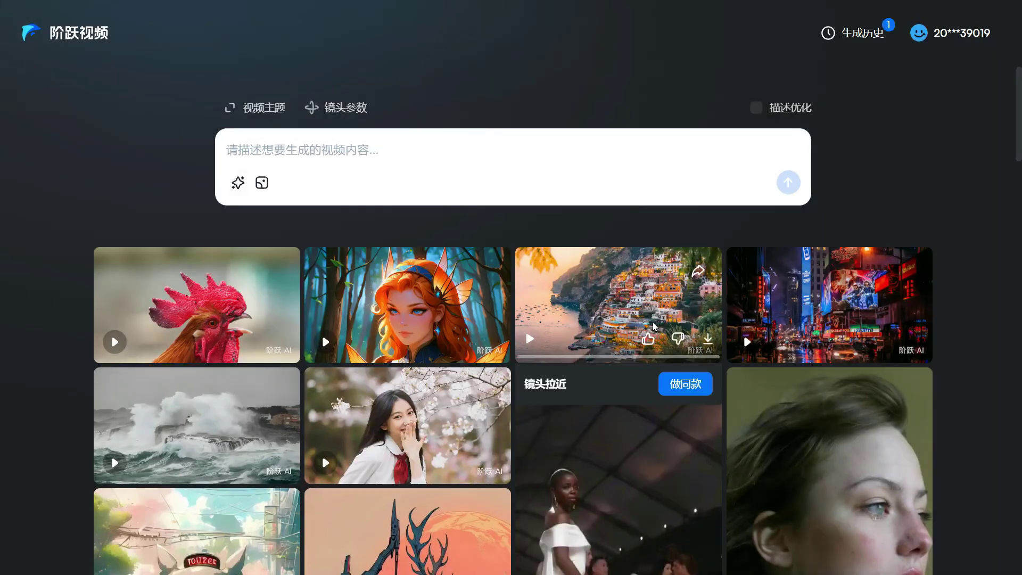
- Translate the StepFun Video page into English and dismiss the translation notice
right_click(918, 100)
left_click(755, 452)
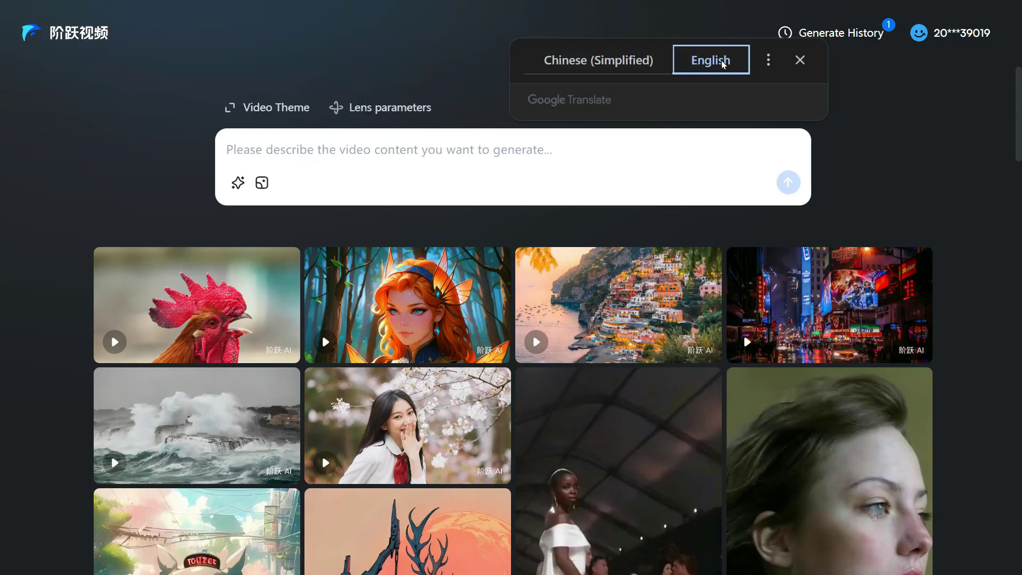
left_click(864, 144)
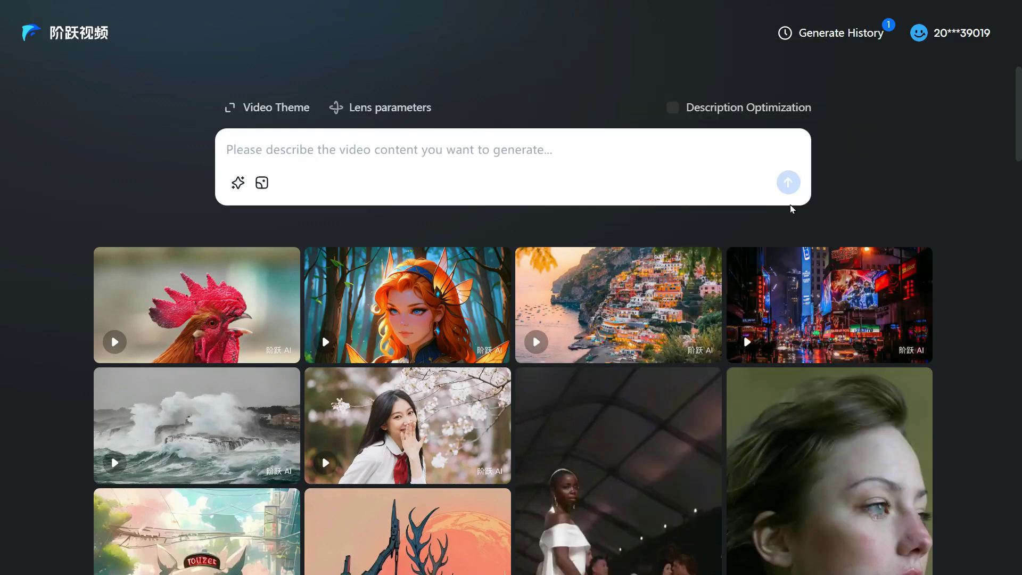
scroll(411, 311, "down", 2)
scroll(412, 314, "down", 3)
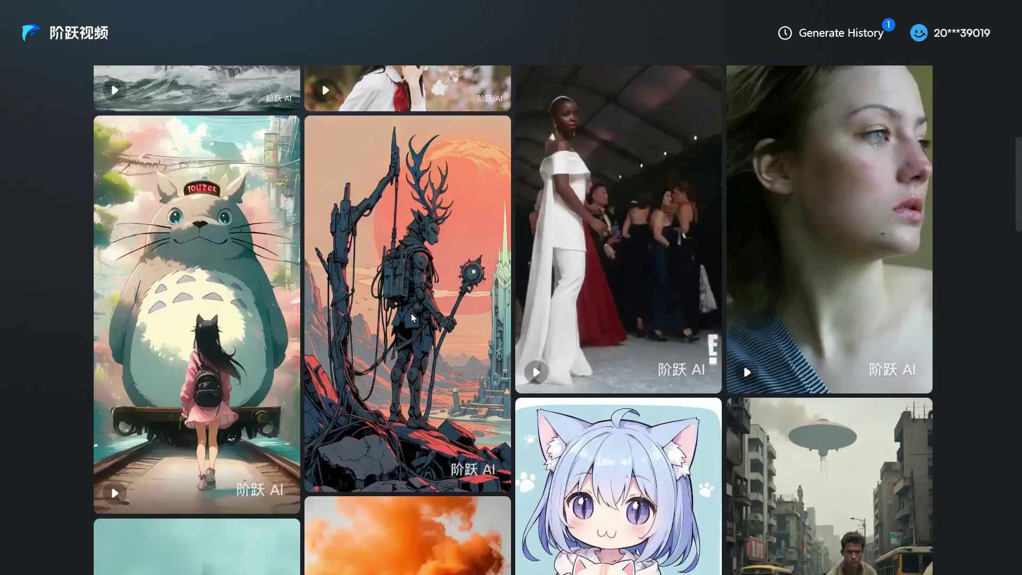
scroll(413, 317, "down", 2)
scroll(412, 314, "down", 4)
scroll(410, 314, "down", 4)
scroll(410, 314, "down", 2)
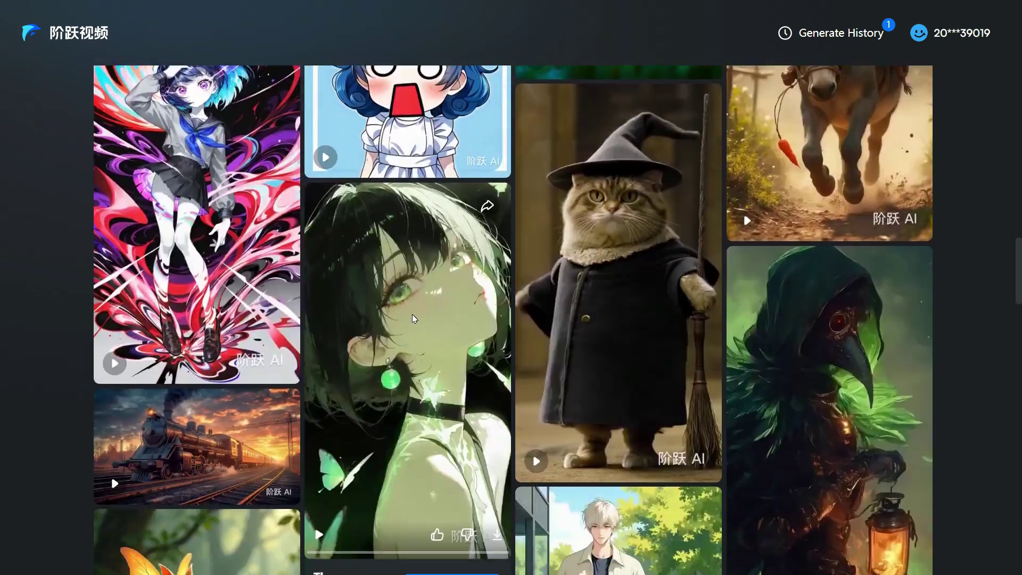
scroll(412, 315, "down", 3)
scroll(736, 506, "down", 3)
scroll(678, 386, "down", 1)
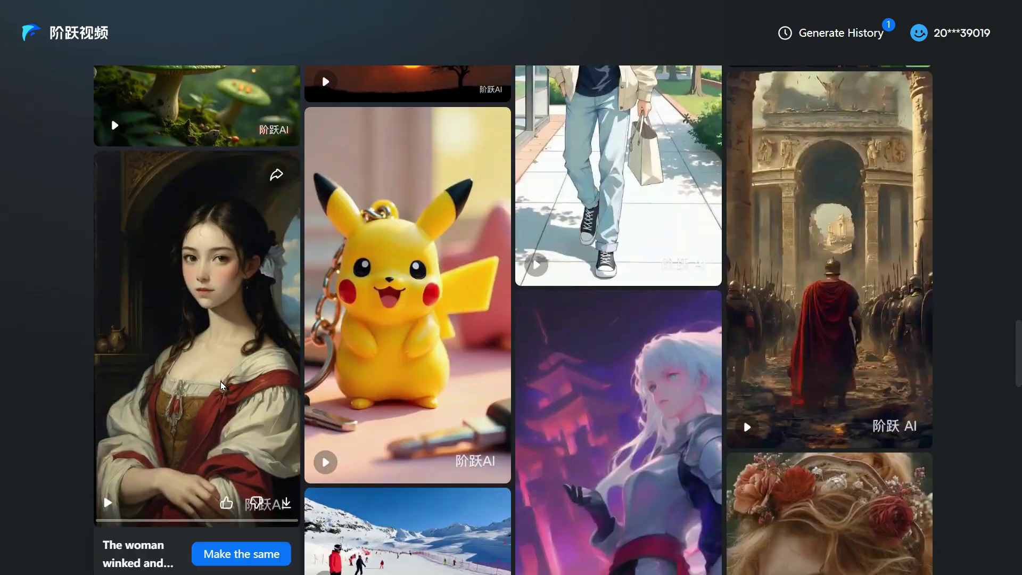
scroll(678, 387, "down", 1)
scroll(717, 418, "up", 4)
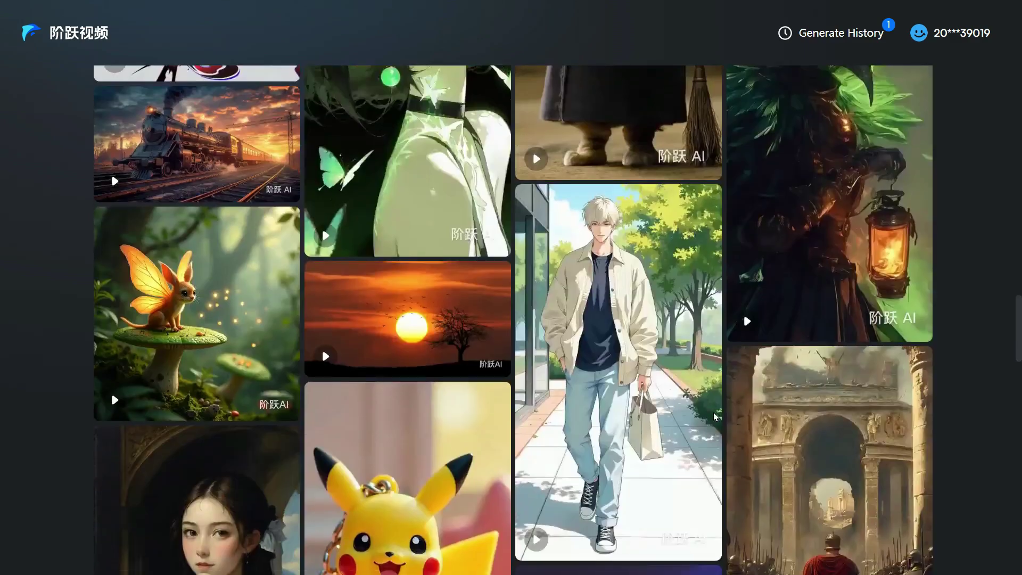
scroll(691, 394, "up", 5)
scroll(691, 394, "up", 10)
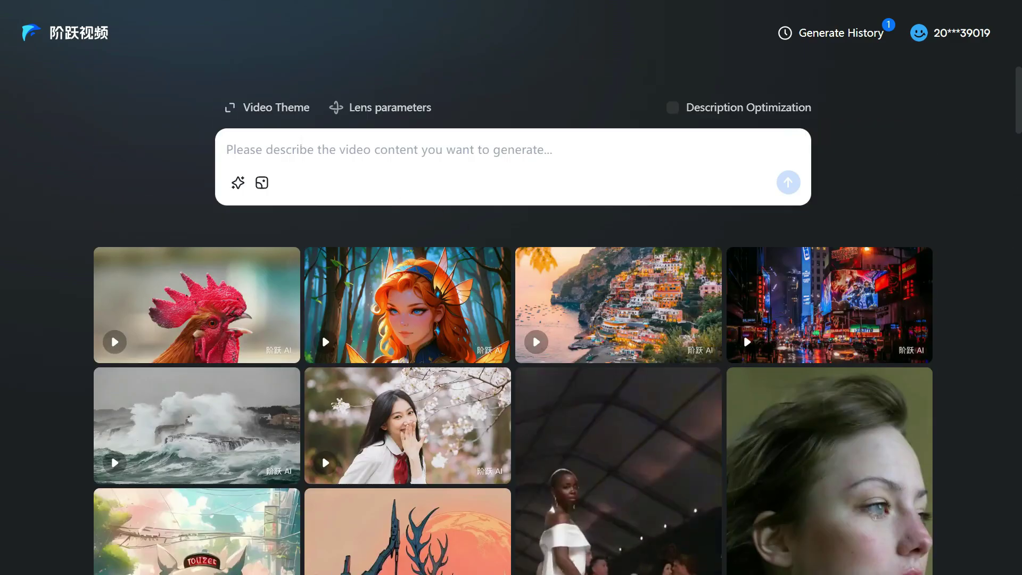
- Write the 'Mercedes-Benz driving on the road' prompt and browse Video Theme and Lens options
left_click(240, 142)
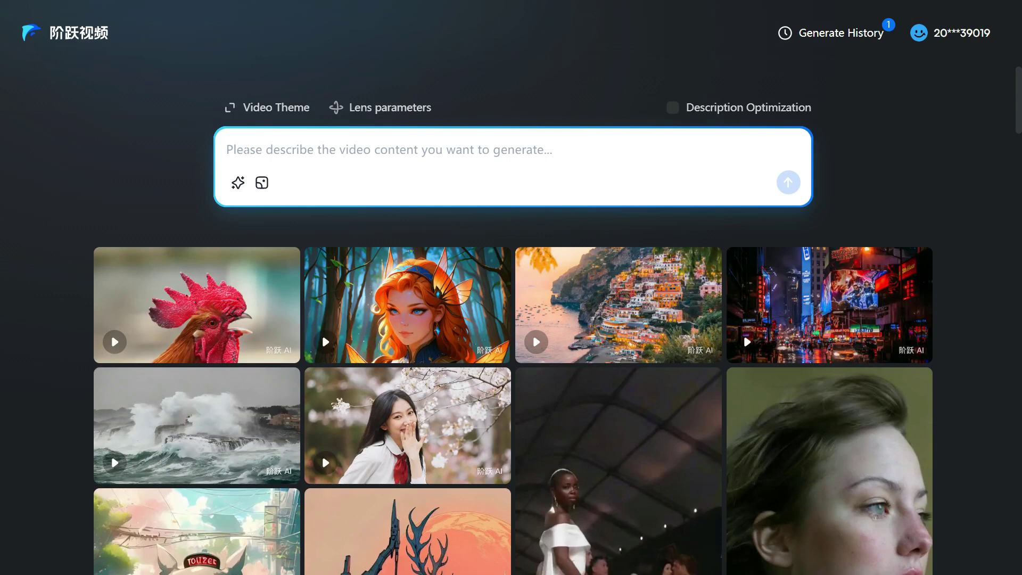
type("Mercedes-Benz driving on the road")
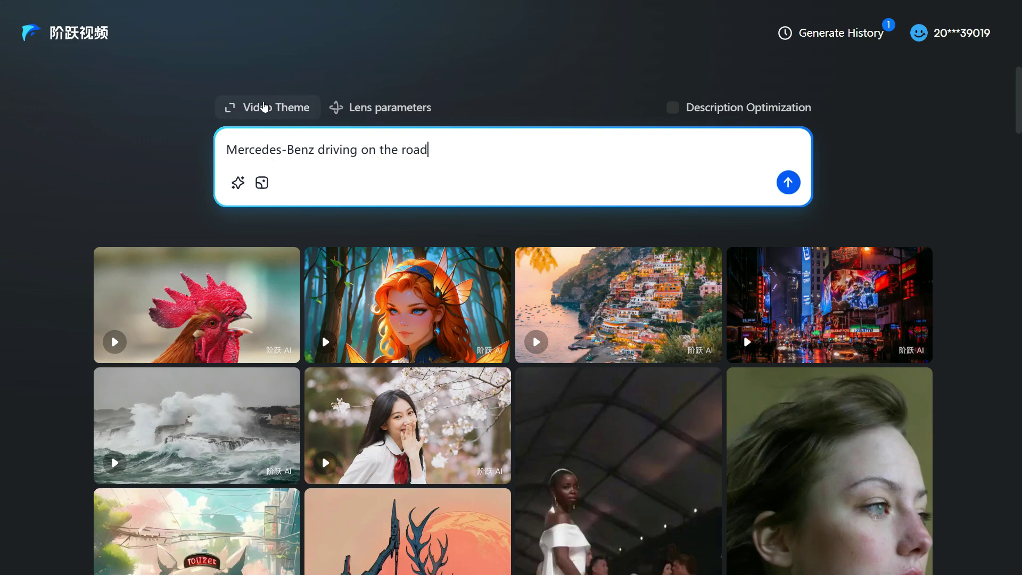
left_click(263, 107)
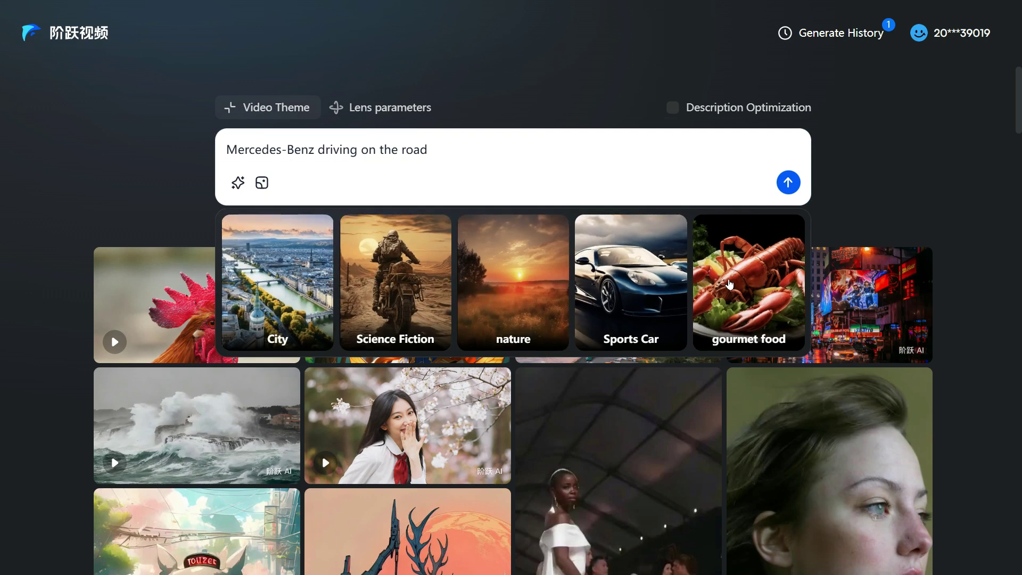
left_click(370, 110)
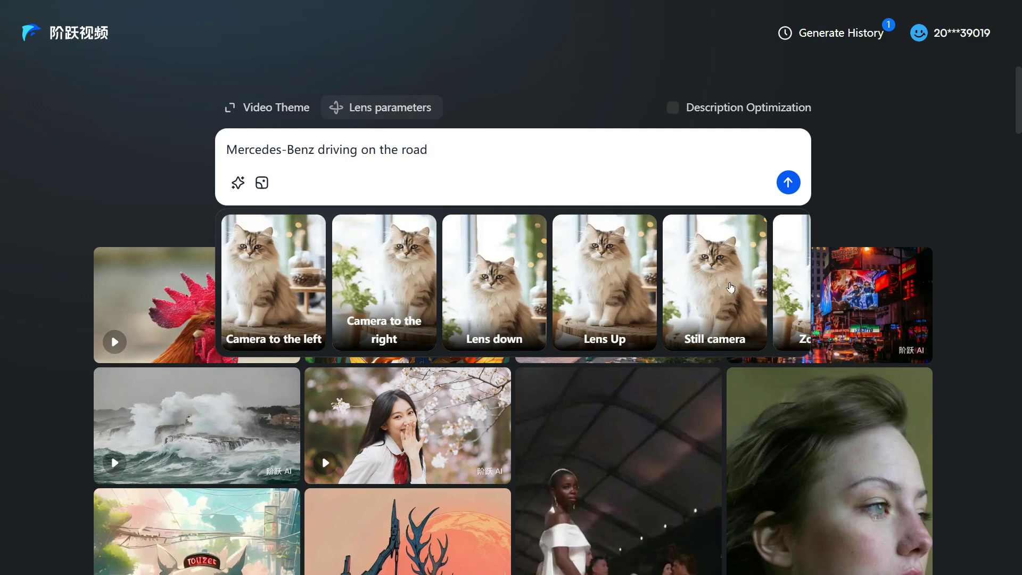
scroll(731, 287, "down", 2)
scroll(457, 299, "up", 2)
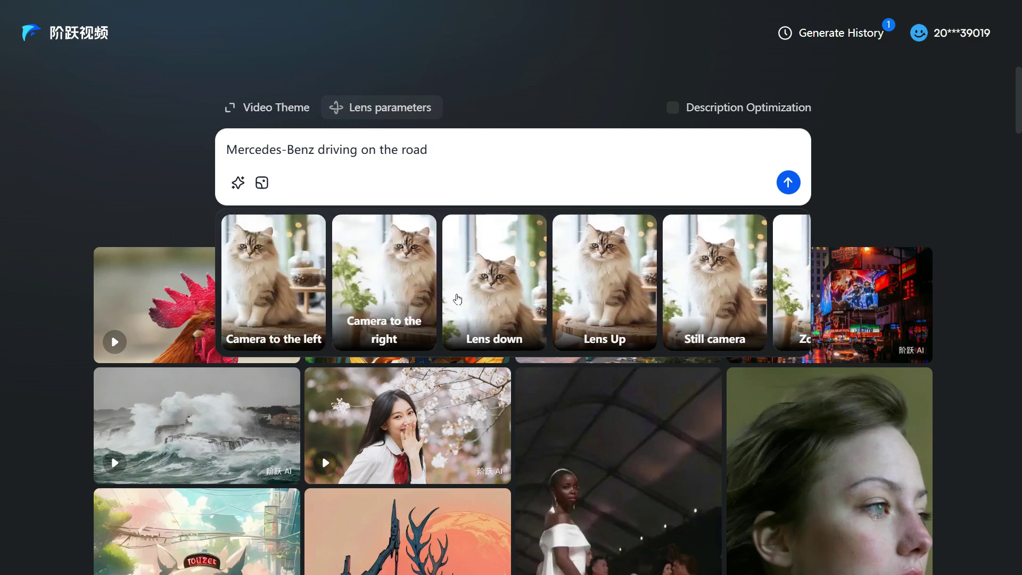
left_click(378, 110)
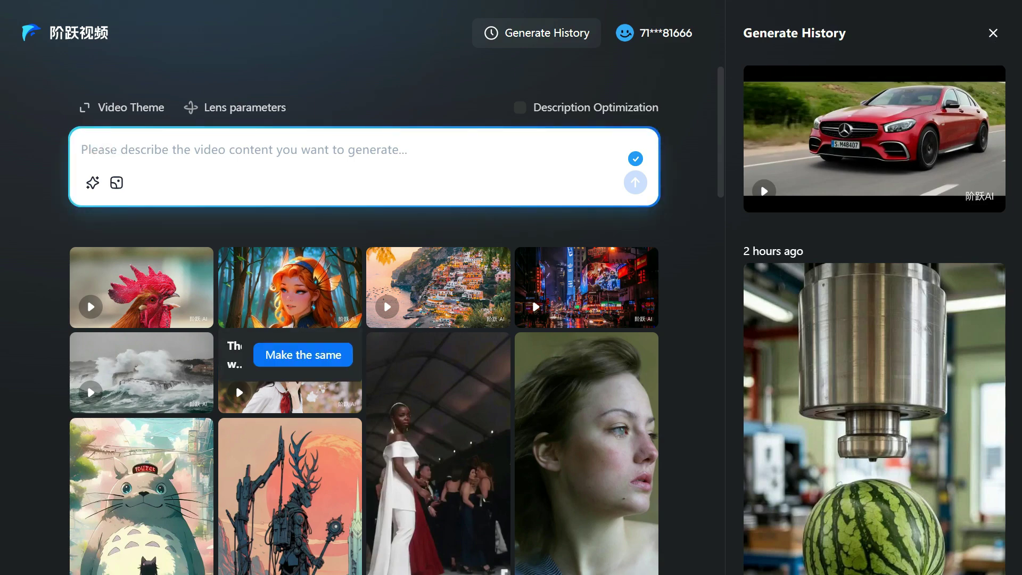
- Paste the beach-woman prompt, add a Zoom in lens motion, and download the result
type("A woman stands on a sandy beach, her long, flowing brown hair cascading over her shoulders. She wears a loose, earthy-toned wrap dress that drapes elegantly around her form. The ocean stretches out behind her, its gentle waves lapping at the shore. She begins to move gracefully towards the camera, her expression serene and composed. As she reaches the midpoint, she turns back, her gaze fixed ahead, exuding confidence and poise against the tranquil backdrop of the beach.")
left_click_drag(164, 150, 583, 248)
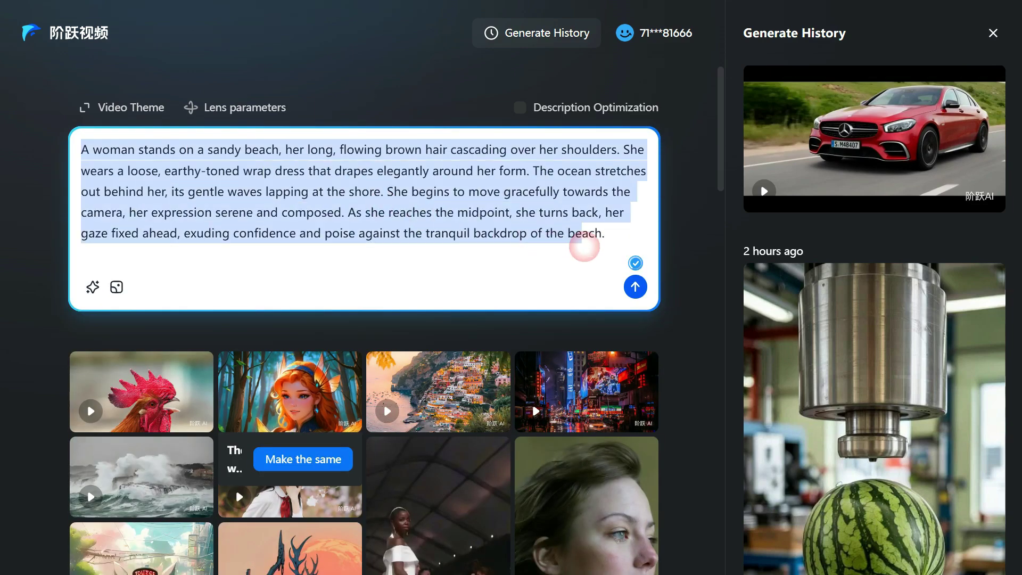
left_click(218, 107)
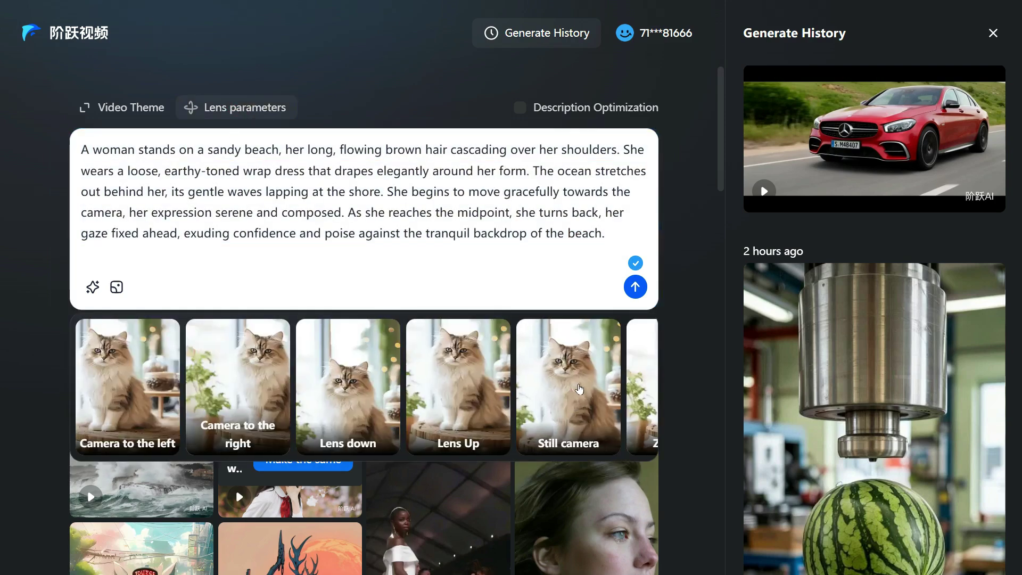
scroll(591, 392, "down", 2)
left_click(607, 384)
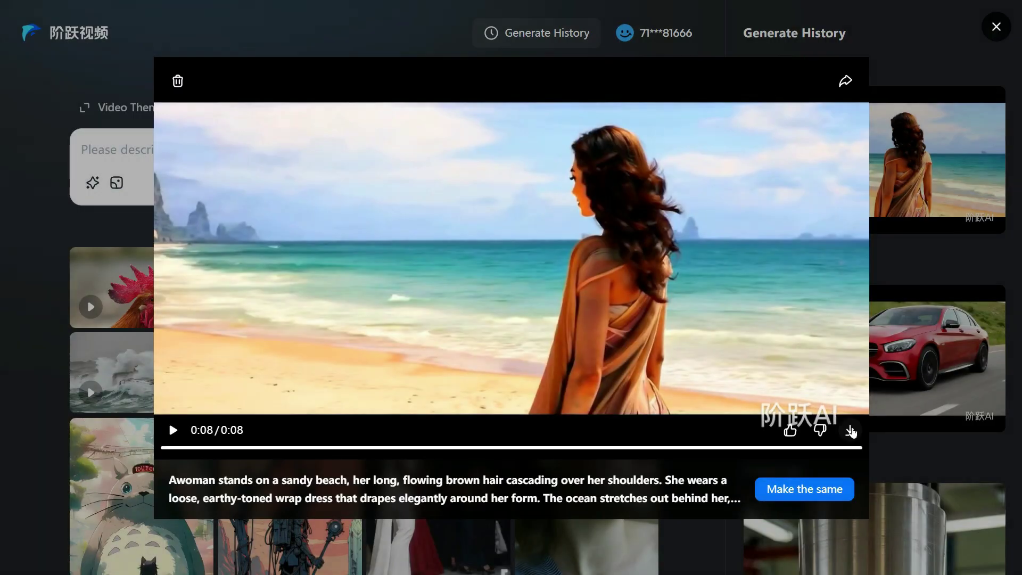
left_click(851, 432)
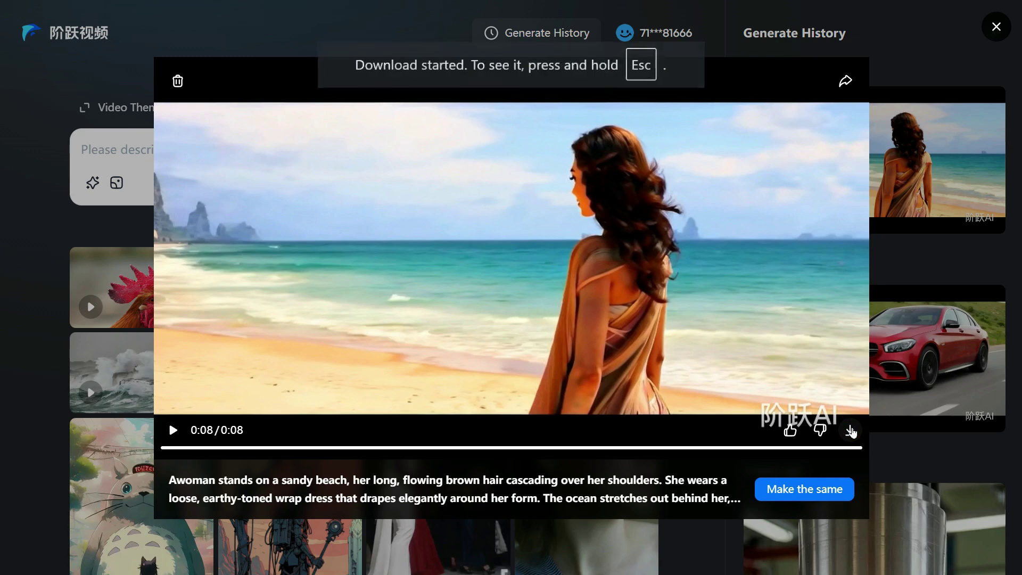
key("Escape")
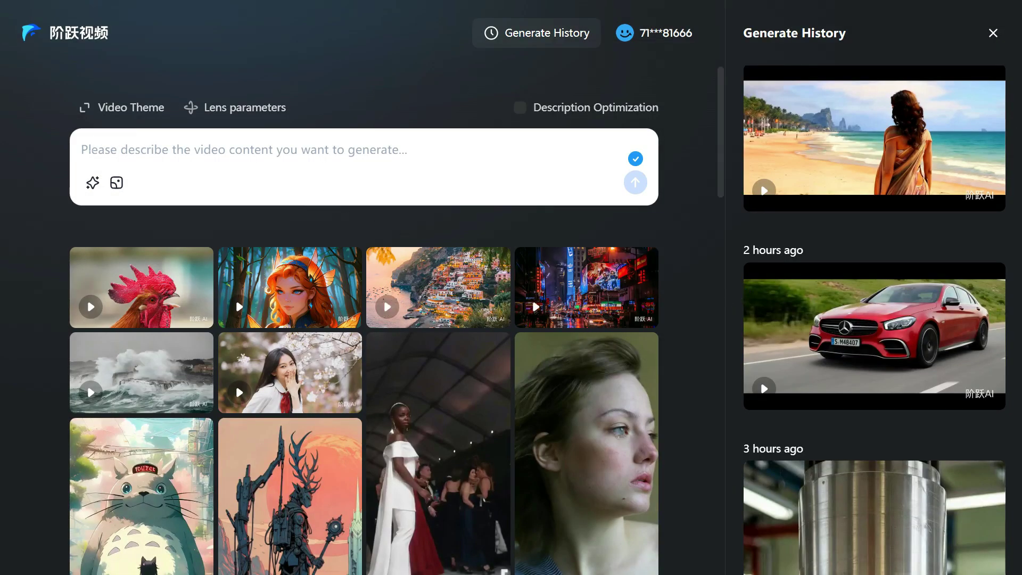
- Draft a tabby-cat prompt, then select and clear it
left_click(84, 150)
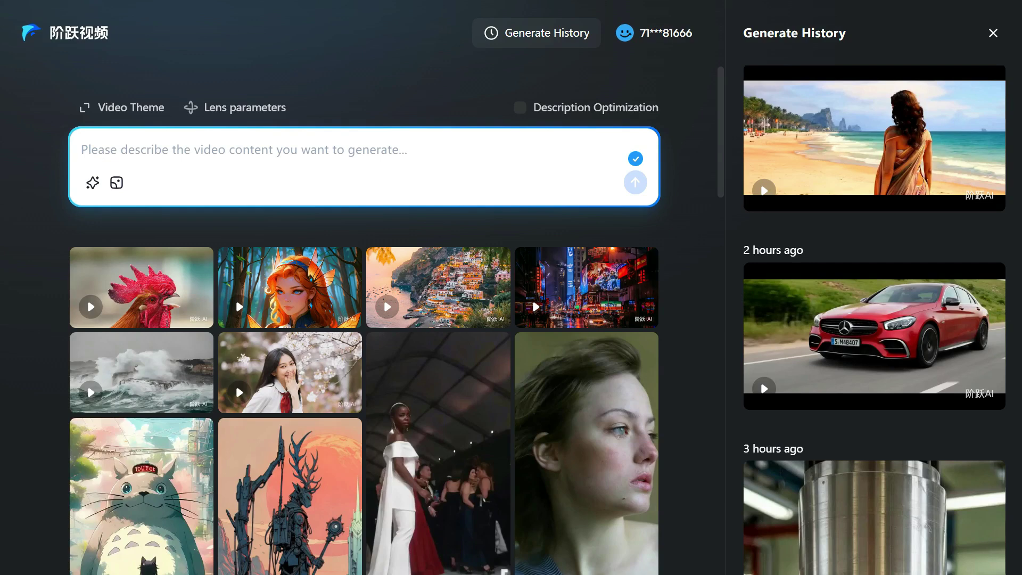
type("Wide angle, epic shot: The tabby cat and the ginger kitten sit together on the tortoise, walking slowly through the desert towards the setting sun. Sense of a long journey, painted style.")
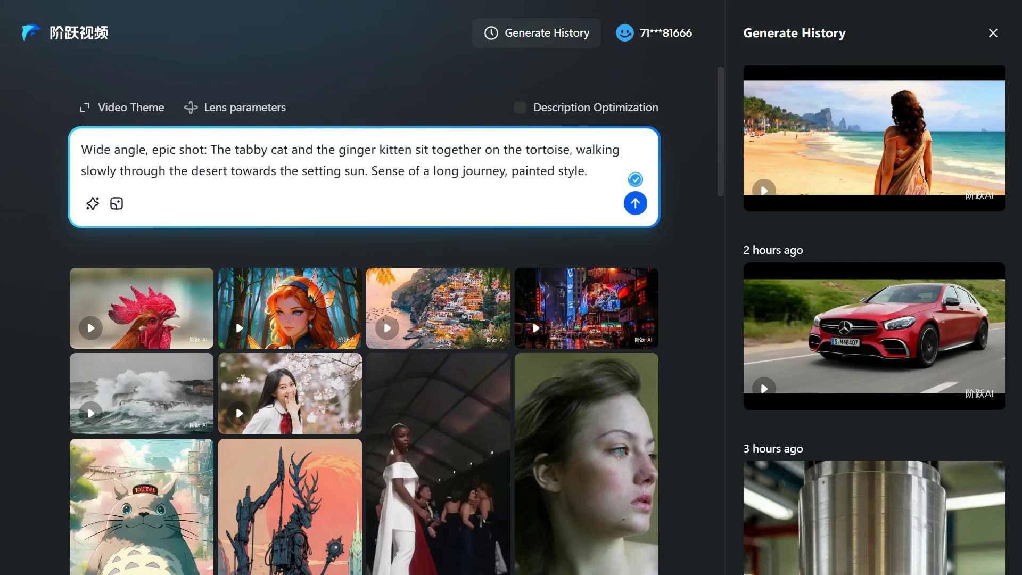
left_click_drag(79, 150, 128, 148)
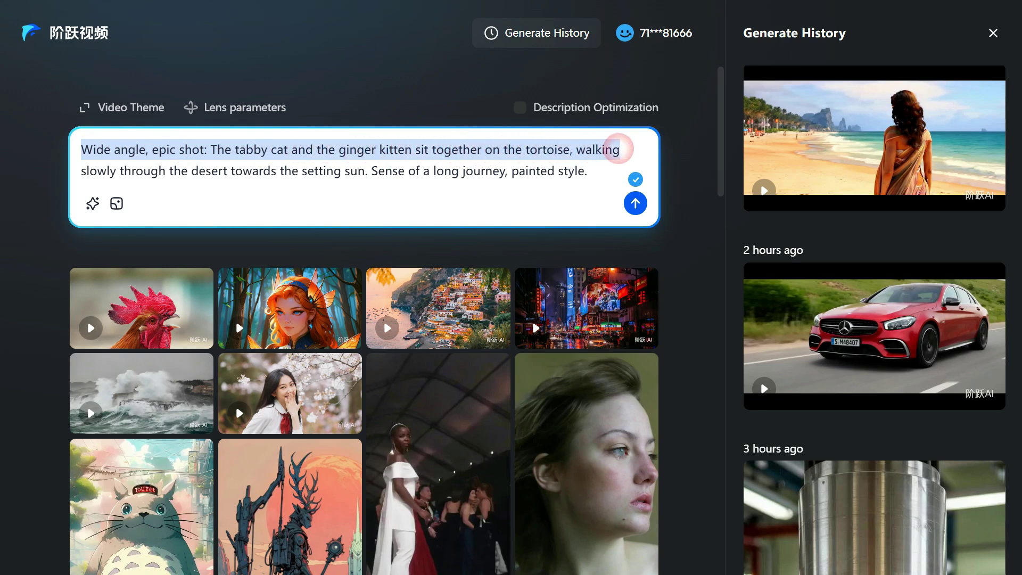
left_click_drag(611, 151, 207, 169)
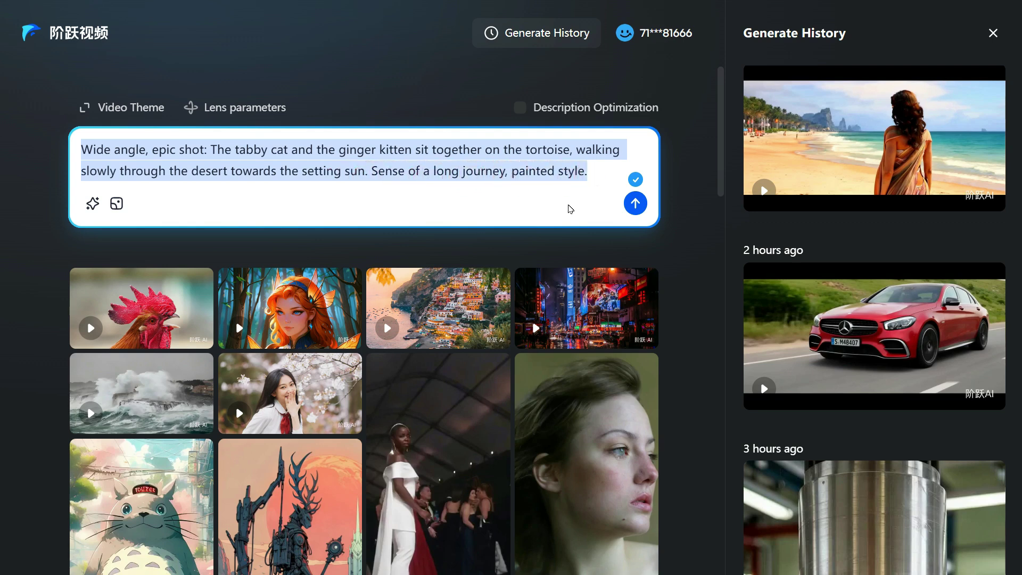
left_click(570, 209)
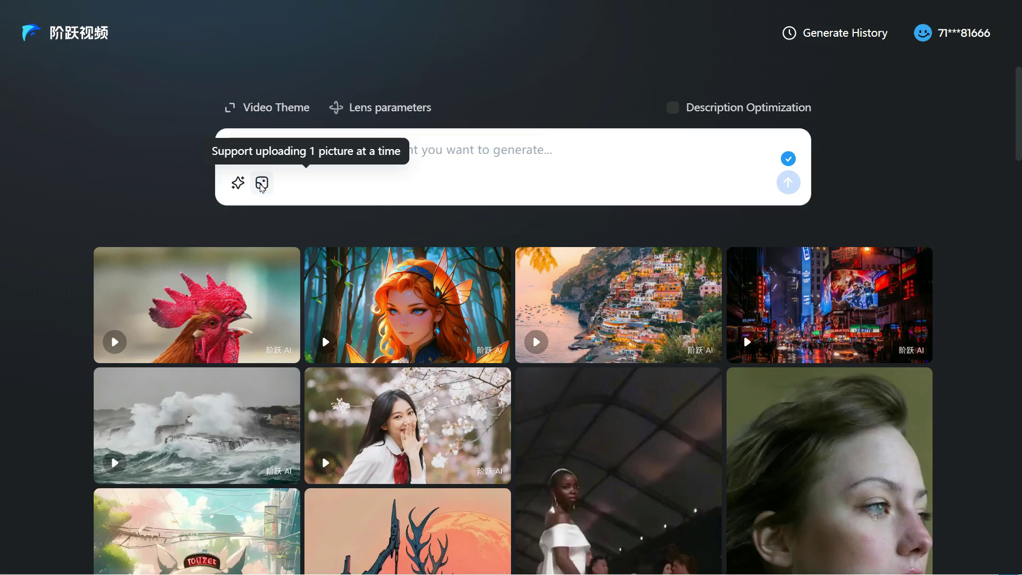
- Attach picture 1 and submit the 'Boy and girl walk slowly' prompt
left_click(262, 184)
double_click(237, 200)
type("Boy and girl walk slowly, 16:9 Ratio")
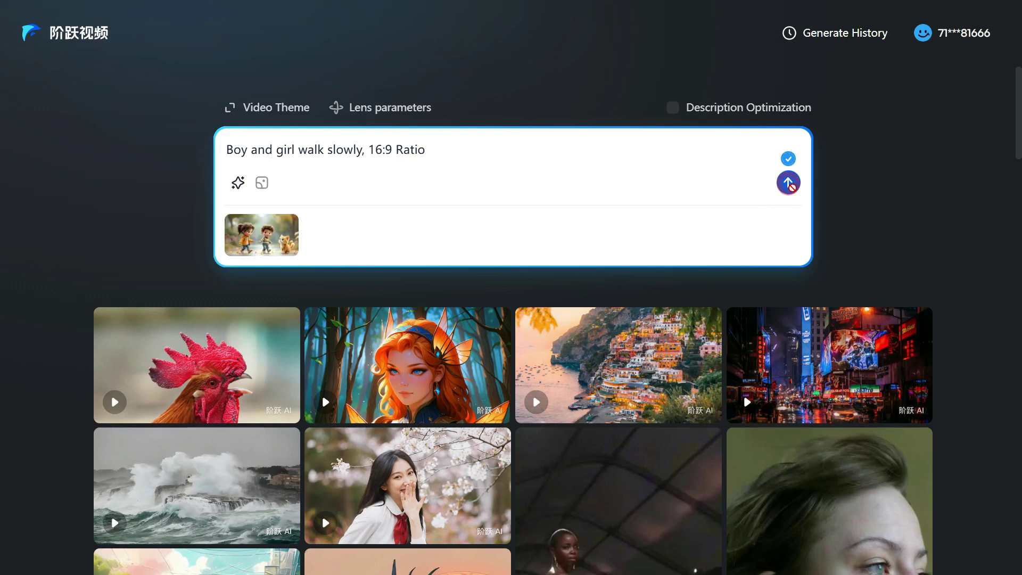
left_click(789, 183)
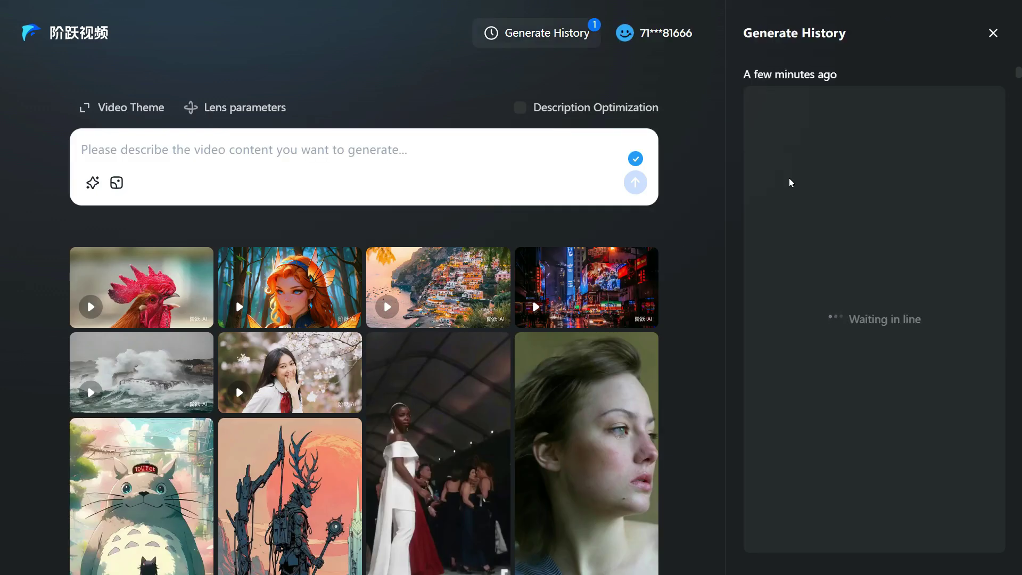